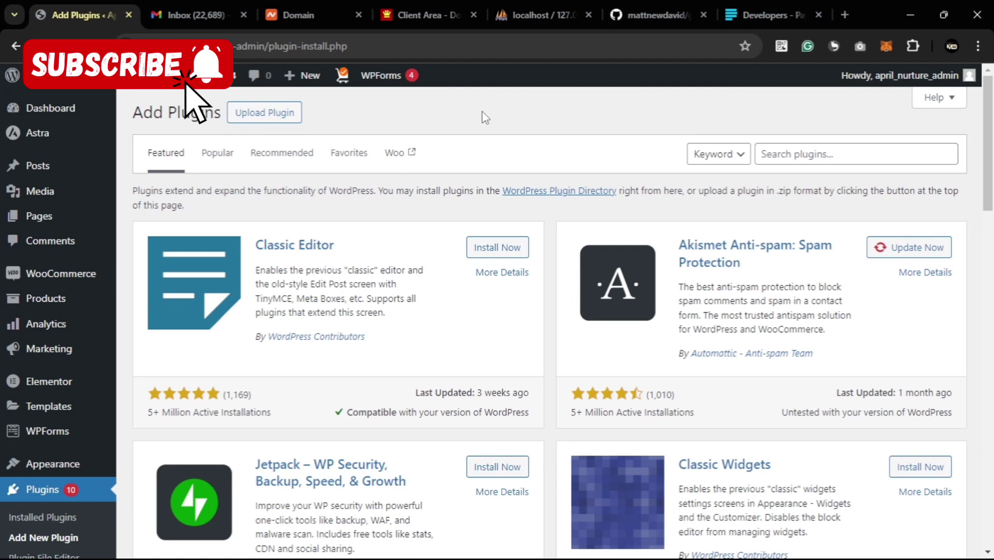
Search plugins for 'paystack', then install and activate Paystack WooCommerce Payment Gateway
{"action": "left_click", "coordinate": [881, 161]}
{"action": "type", "text": "pa"}
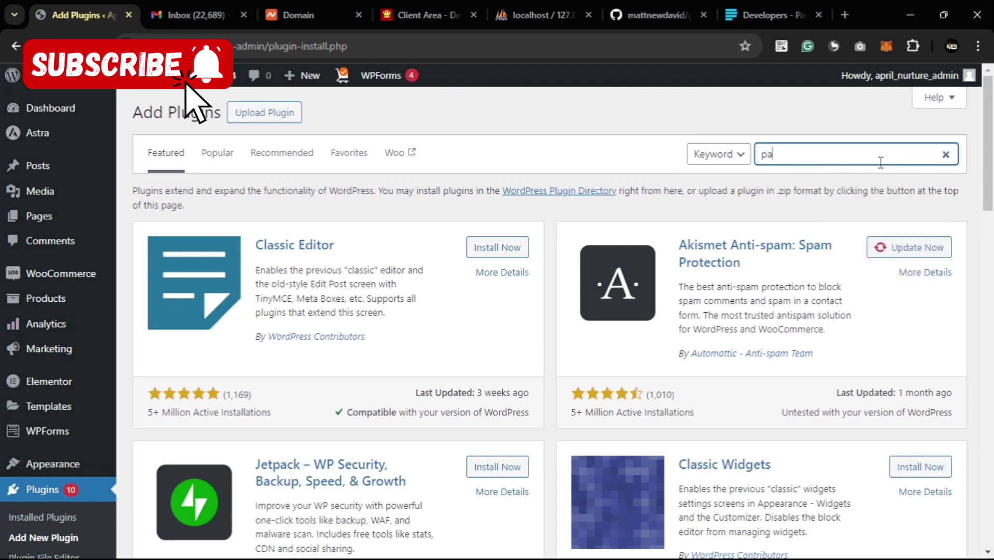
{"action": "type", "text": "ystack"}
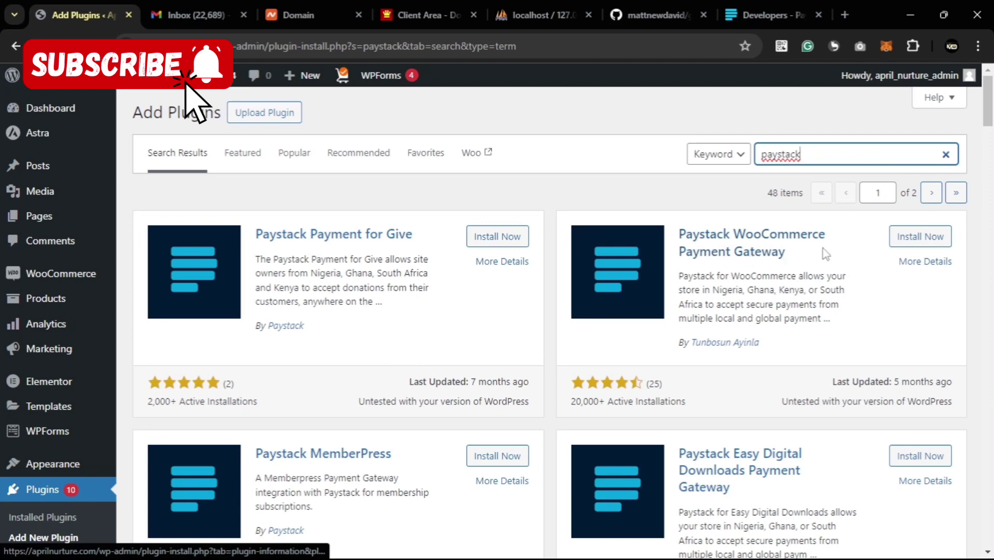
{"action": "left_click", "coordinate": [928, 249]}
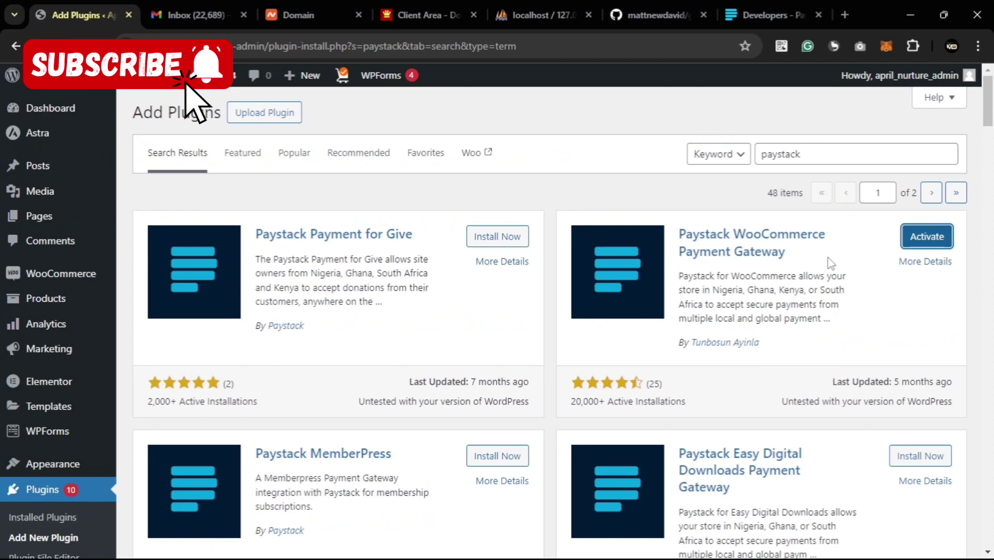
{"action": "left_click", "coordinate": [922, 242]}
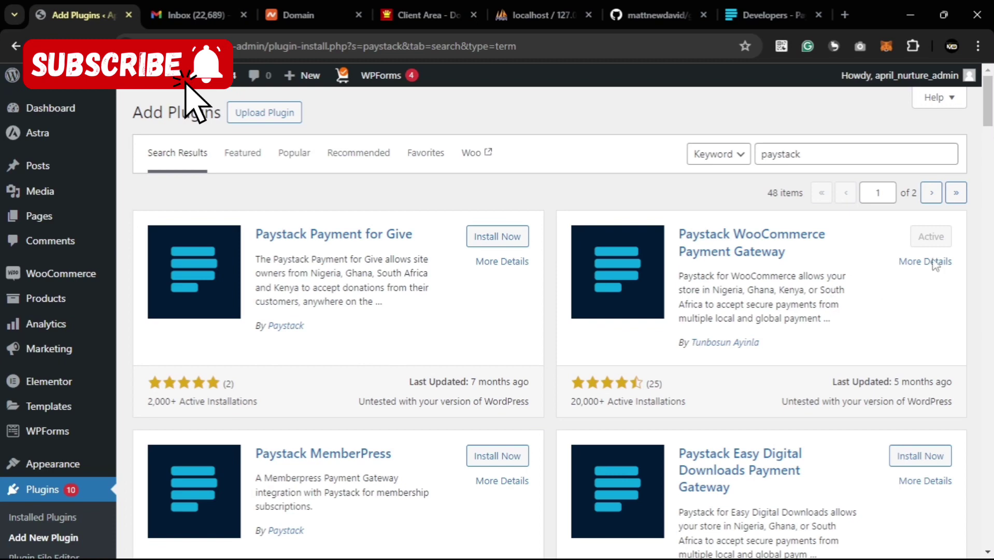
{"action": "mouse_move", "coordinate": [989, 122]}
{"action": "left_mouse_down"}
{"action": "mouse_move", "coordinate": [987, 144]}
{"action": "mouse_move", "coordinate": [978, 113]}
{"action": "left_mouse_up"}
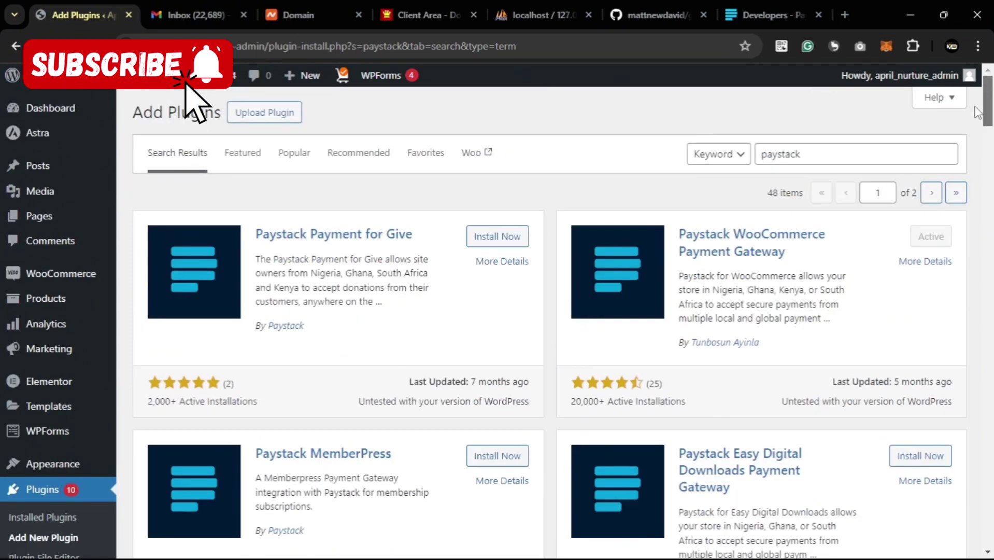
Open the Settings link of Paystack WooCommerce Payment Gateway from the Installed Plugins list
{"action": "left_click", "coordinate": [44, 496]}
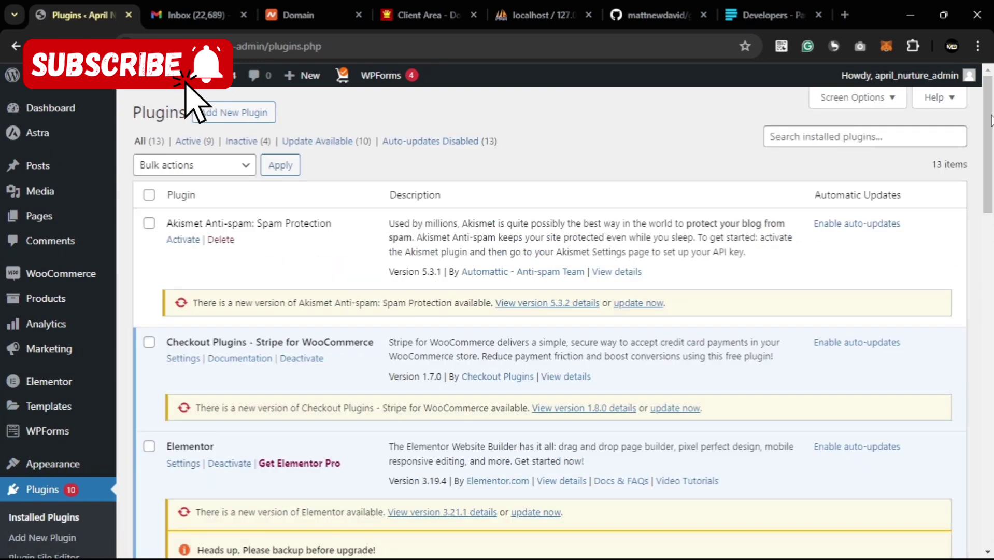
{"action": "left_click_drag", "start_coordinate": [991, 119], "coordinate": [991, 342]}
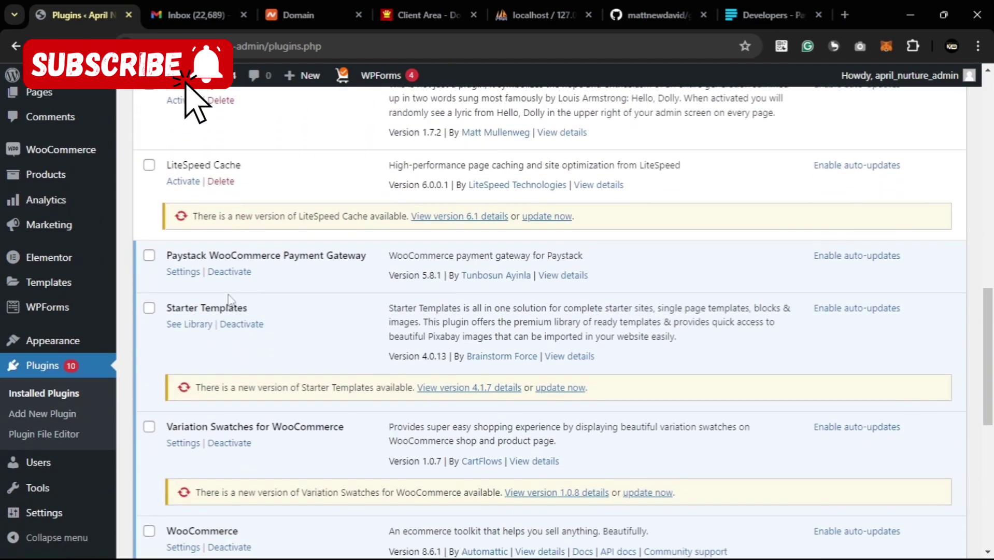
{"action": "left_click", "coordinate": [183, 272]}
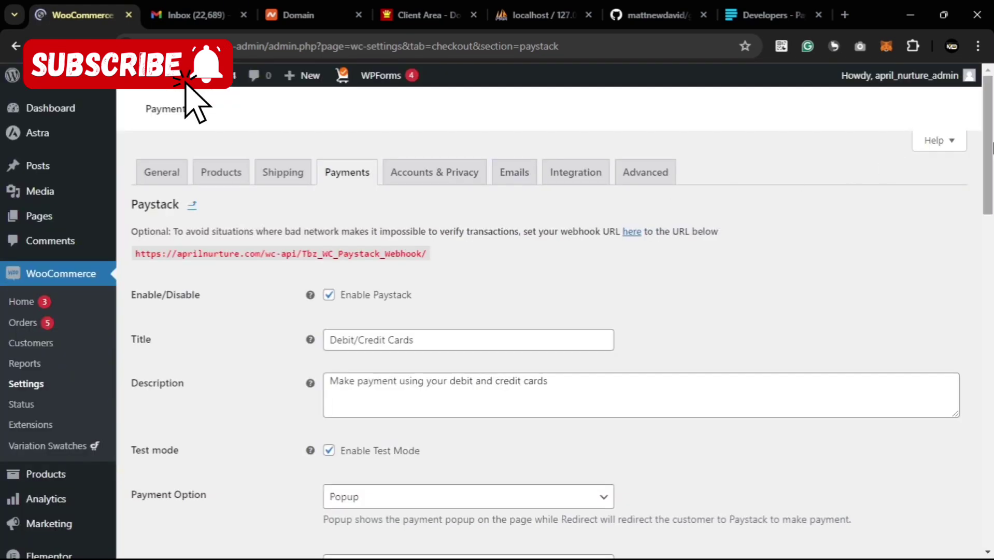
{"action": "scroll", "coordinate": [992, 154], "scroll_direction": "down", "scroll_amount": 1}
{"action": "scroll", "coordinate": [993, 155], "scroll_direction": "up", "scroll_amount": 1}
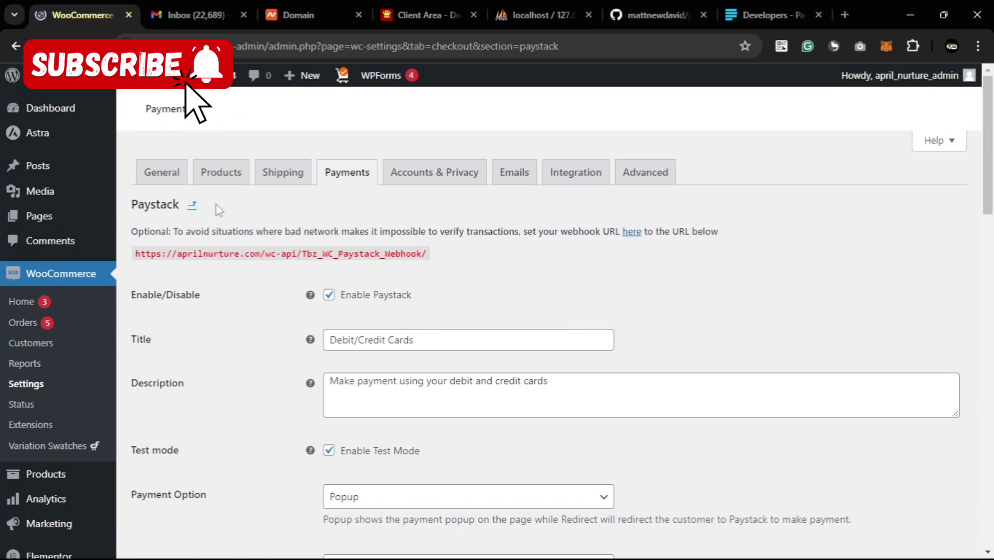
{"action": "mouse_move", "coordinate": [993, 97]}
{"action": "left_mouse_down"}
{"action": "mouse_move", "coordinate": [992, 265]}
{"action": "mouse_move", "coordinate": [993, 102]}
{"action": "left_mouse_up"}
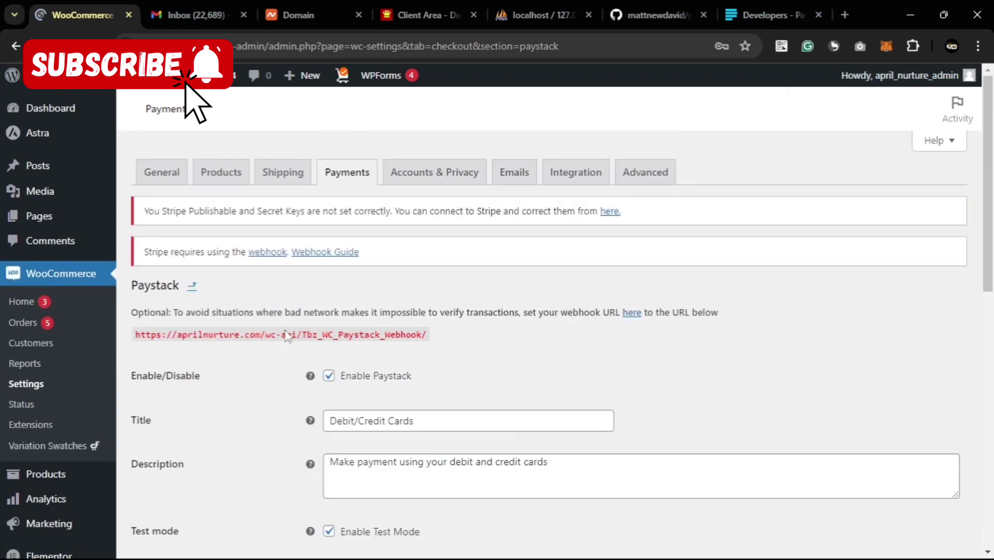
{"action": "left_click_drag", "start_coordinate": [993, 155], "coordinate": [993, 207]}
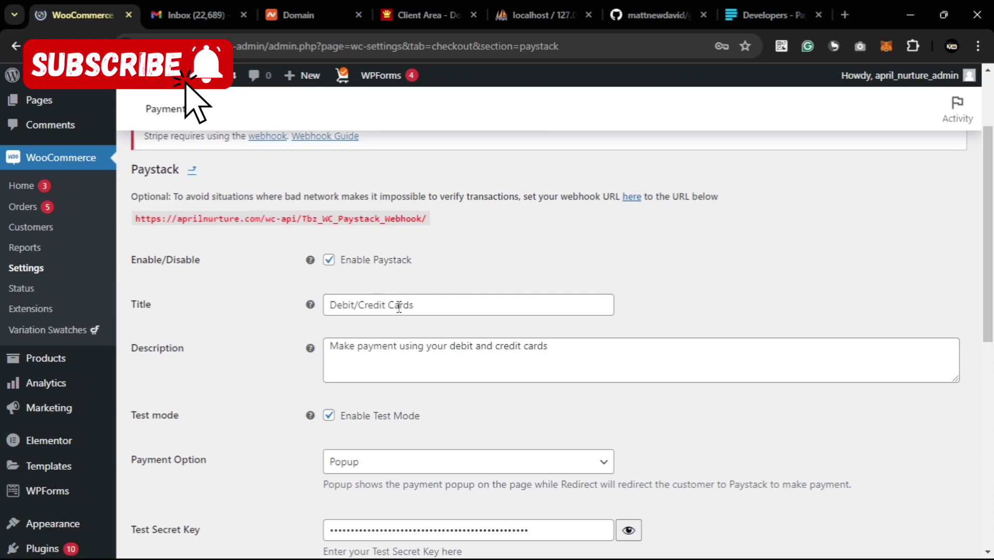
{"action": "scroll", "coordinate": [752, 244], "scroll_direction": "down", "scroll_amount": 2}
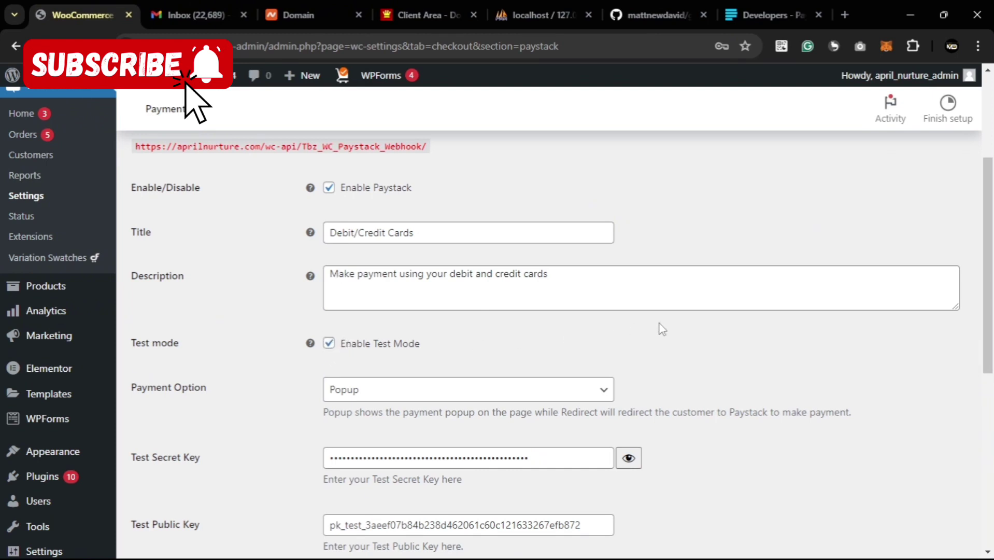
{"action": "scroll", "coordinate": [549, 311], "scroll_direction": "down", "scroll_amount": 2}
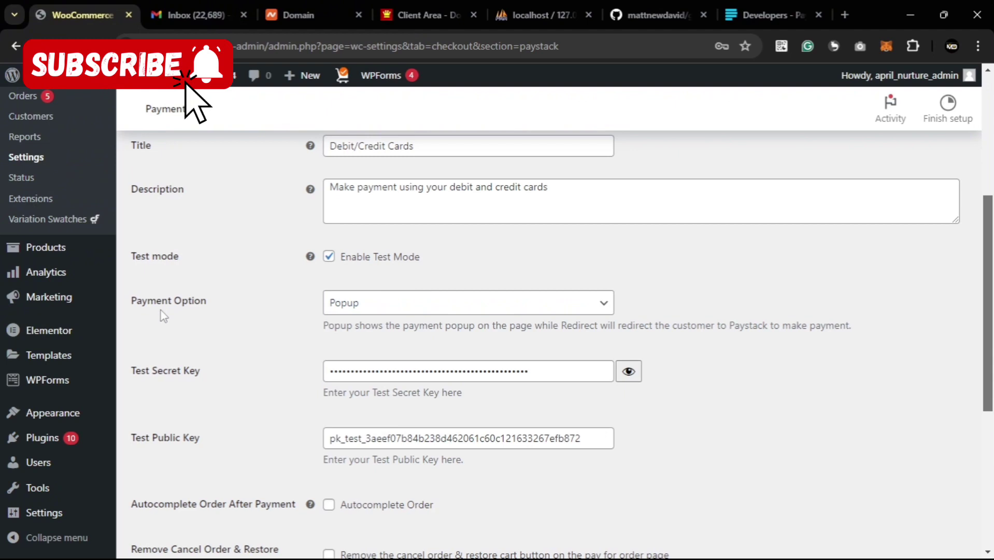
Keep Popup as the Payment Option and switch to the Paystack dashboard's API Keys & Webhooks page
{"action": "left_click", "coordinate": [470, 307]}
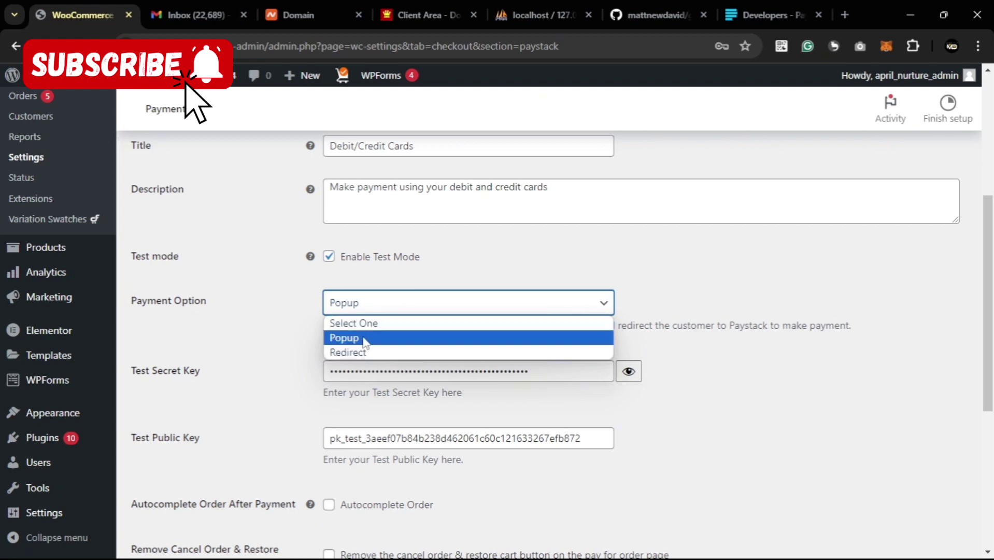
{"action": "left_click", "coordinate": [347, 345]}
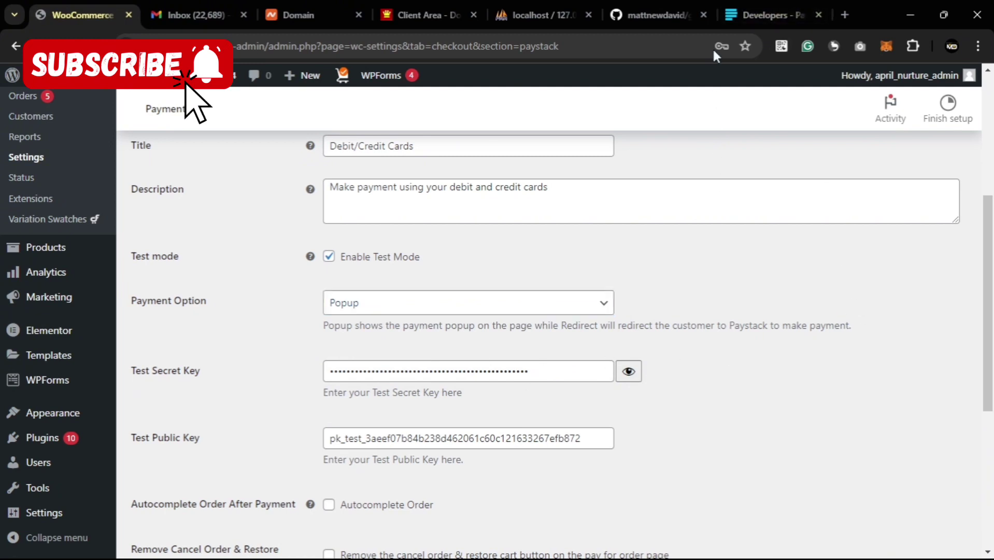
{"action": "left_click", "coordinate": [729, 14]}
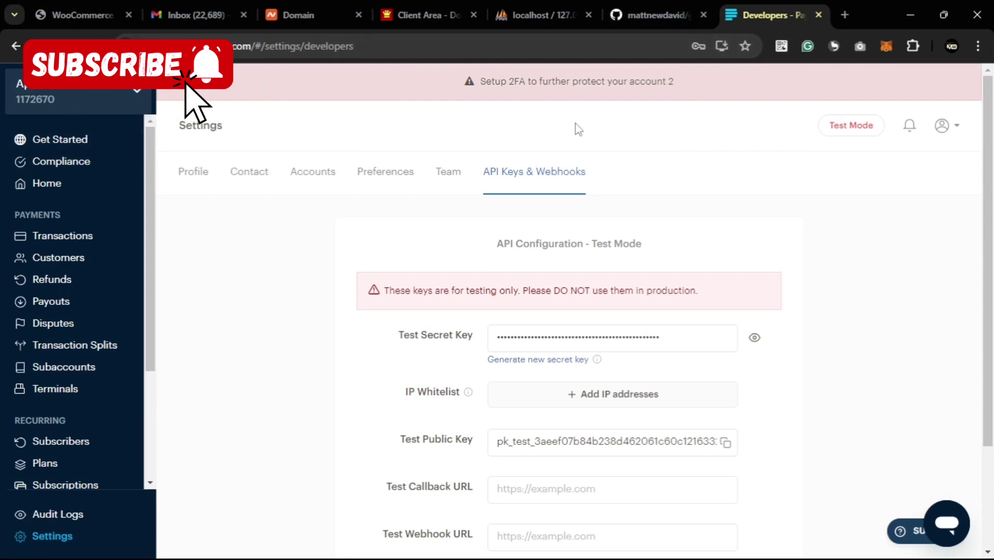
Copy the Test Secret Key from Paystack and select WooCommerce's Test Secret Key field value
{"action": "mouse_move", "coordinate": [865, 130]}
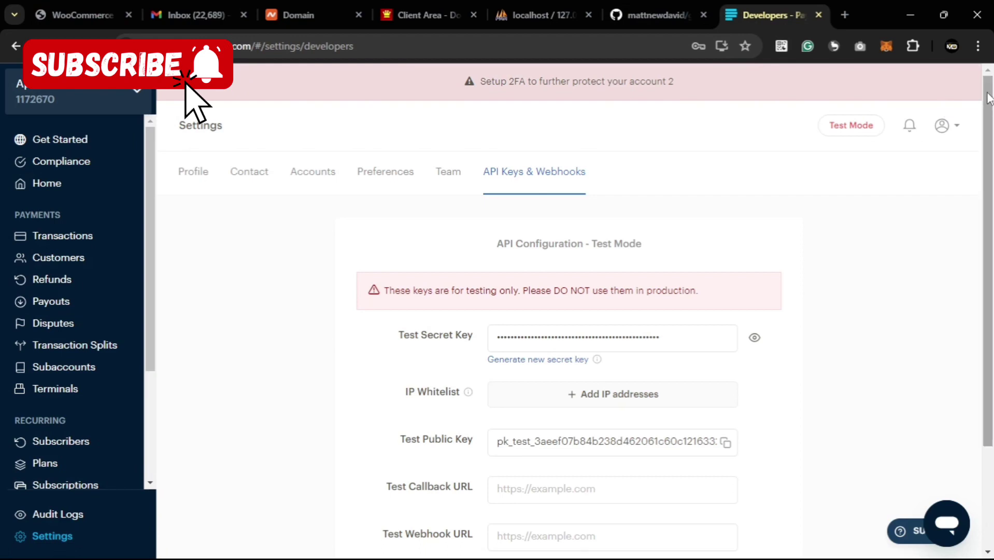
{"action": "left_click_drag", "start_coordinate": [992, 80], "coordinate": [990, 123]}
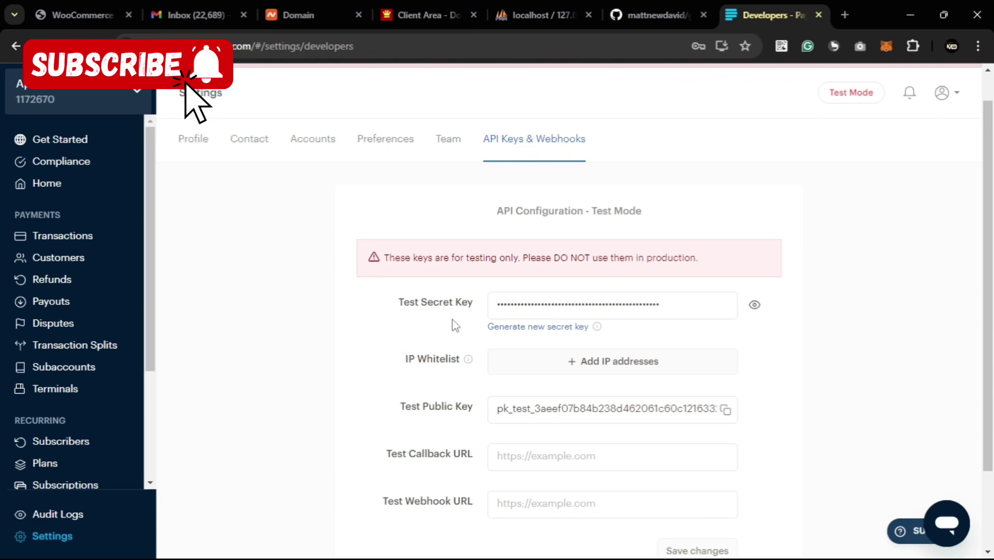
{"action": "scroll", "coordinate": [991, 259], "scroll_direction": "down", "scroll_amount": 2}
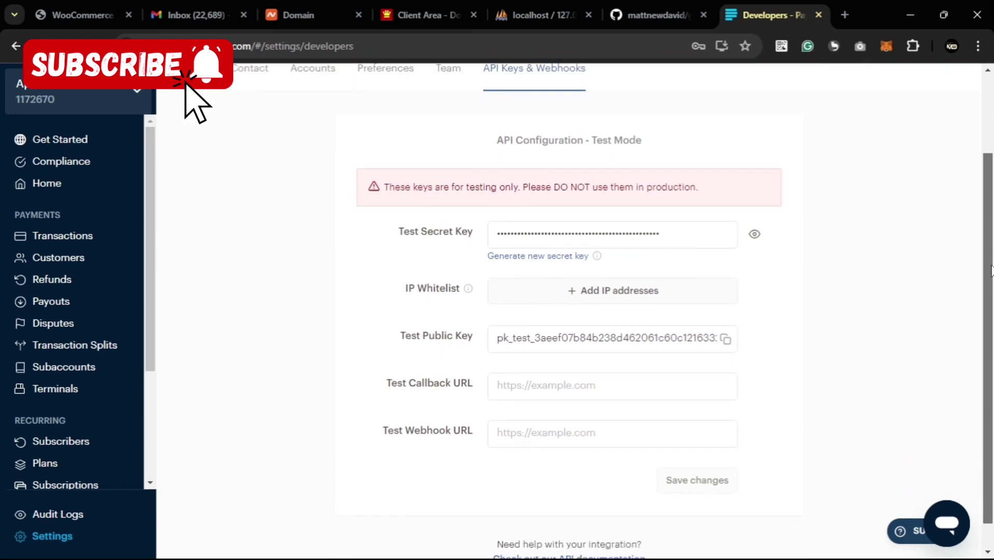
{"action": "scroll", "coordinate": [988, 248], "scroll_direction": "up", "scroll_amount": 2}
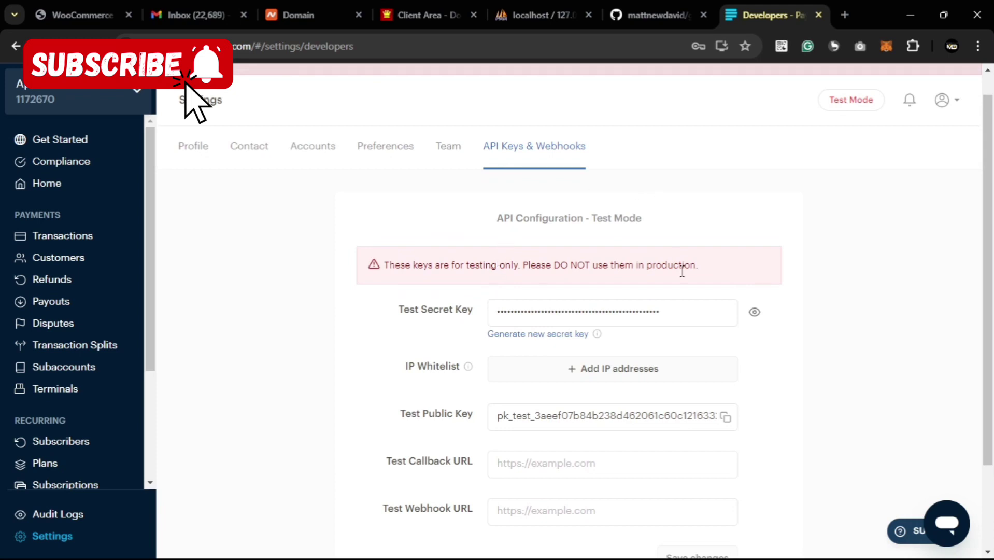
{"action": "scroll", "coordinate": [992, 202], "scroll_direction": "down", "scroll_amount": 2}
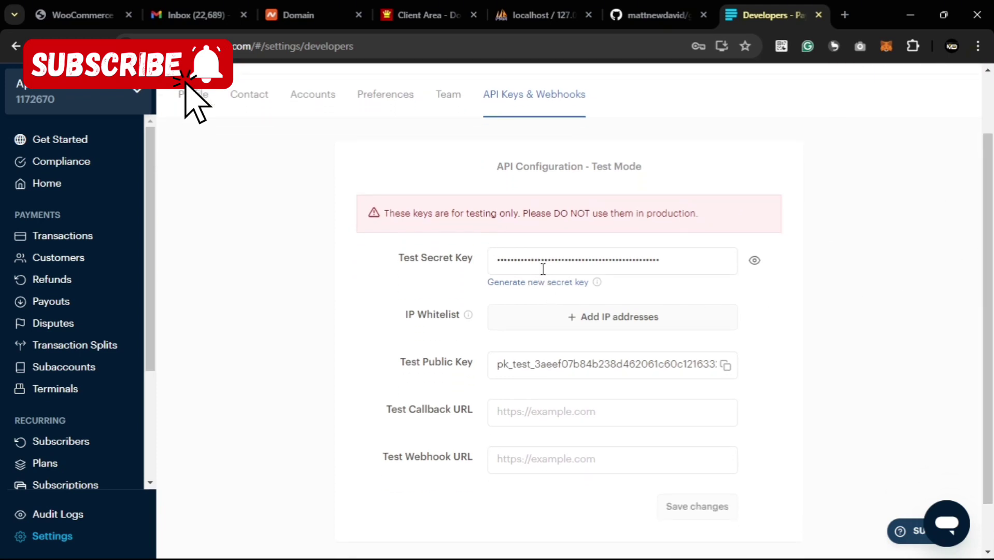
{"action": "left_click", "coordinate": [755, 260]}
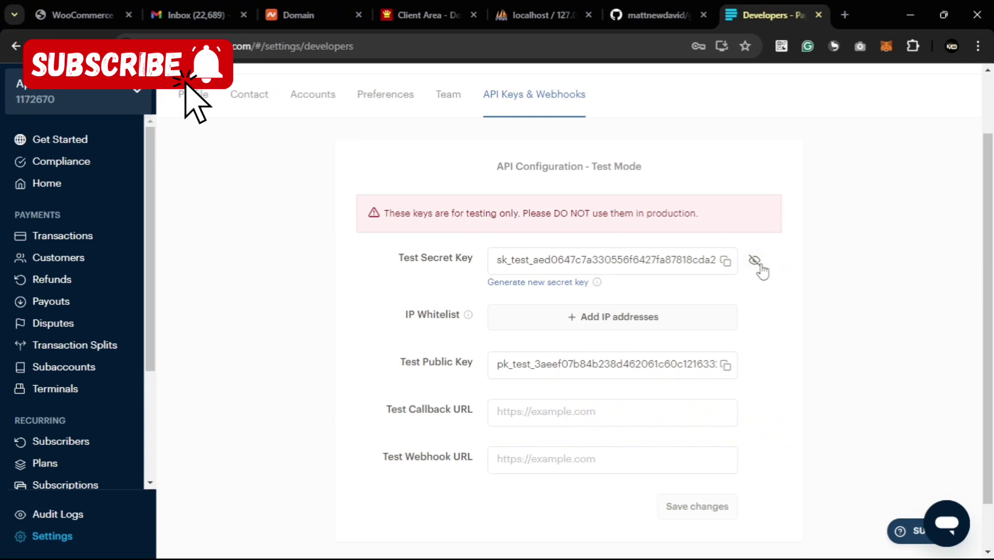
{"action": "left_click", "coordinate": [725, 261]}
{"action": "left_click", "coordinate": [755, 260]}
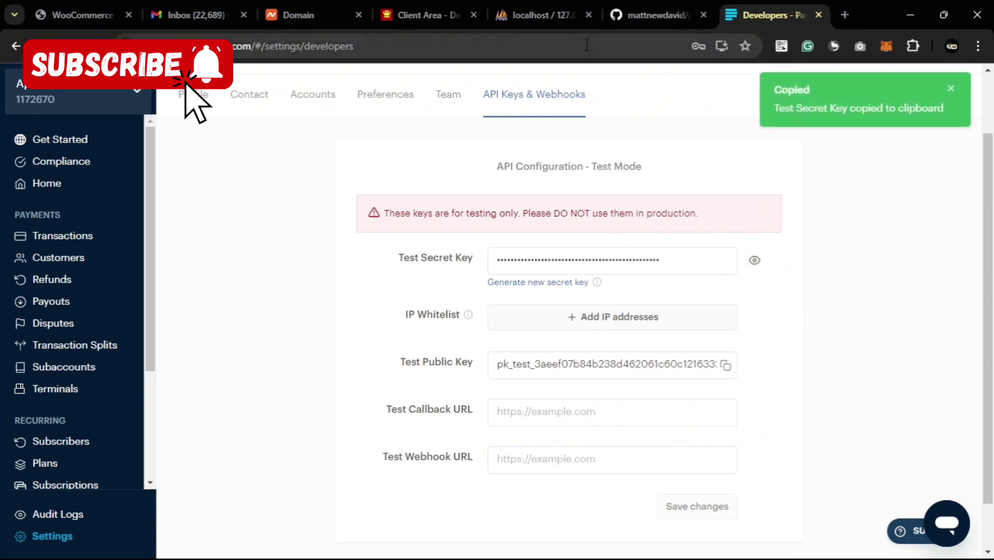
{"action": "left_click", "coordinate": [91, 10]}
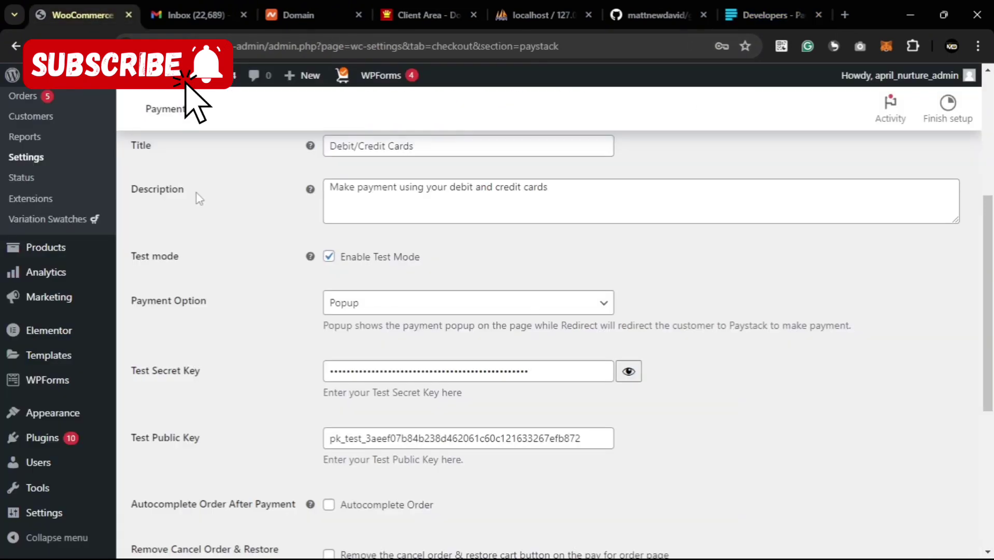
{"action": "left_click", "coordinate": [571, 375]}
{"action": "key", "text": "ctrl+a"}
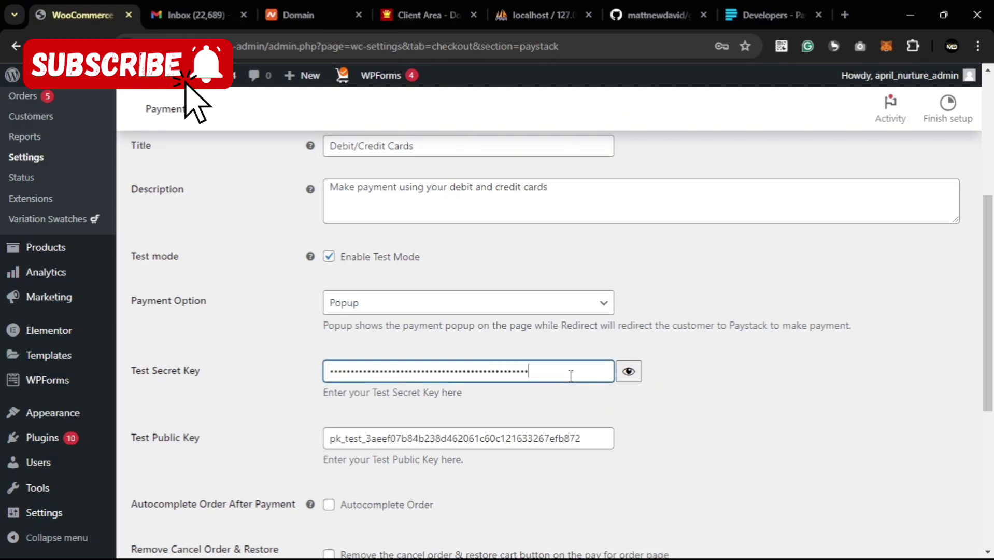
Copy the Test Public Key from Paystack and paste it into WooCommerce's Test Public Key field
{"action": "left_click", "coordinate": [765, 11]}
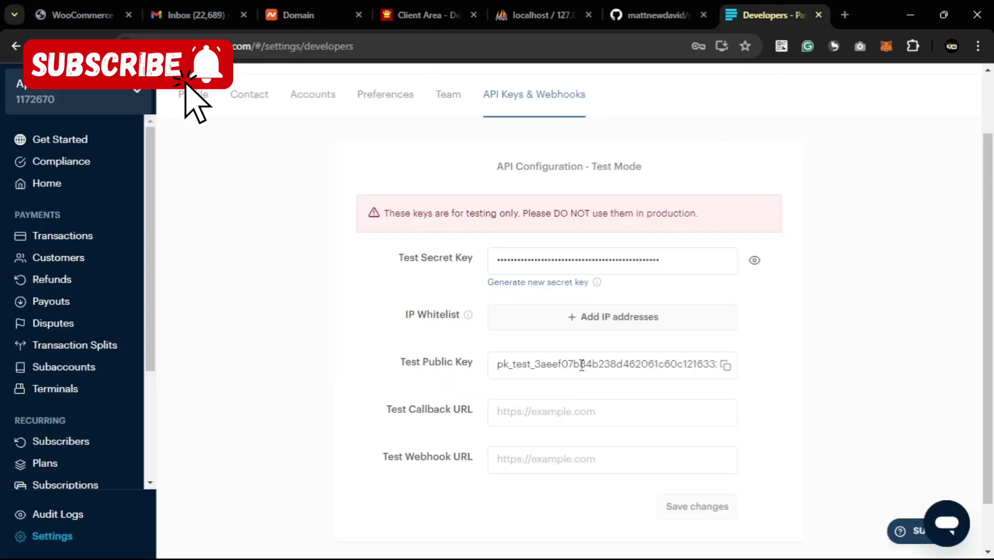
{"action": "left_click", "coordinate": [726, 365]}
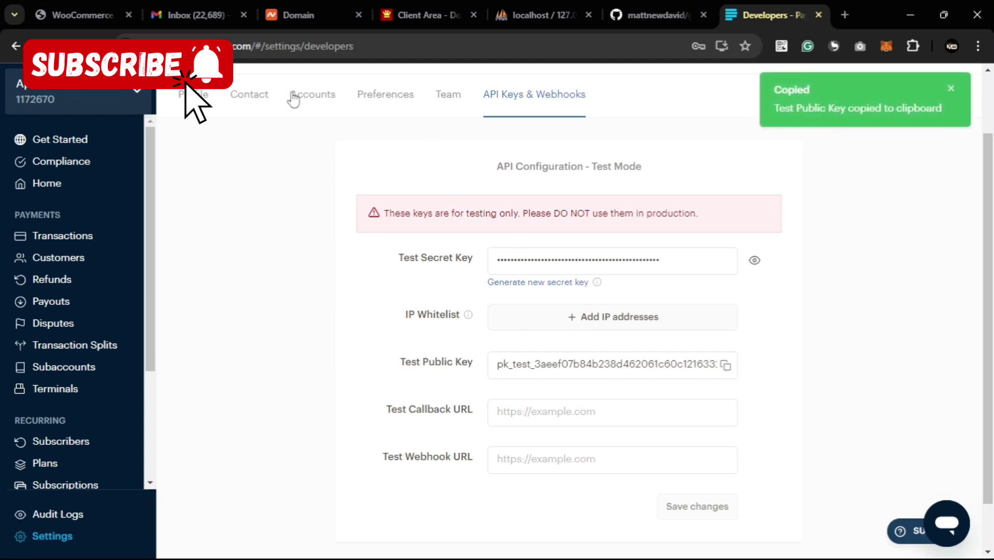
{"action": "left_click", "coordinate": [68, 15]}
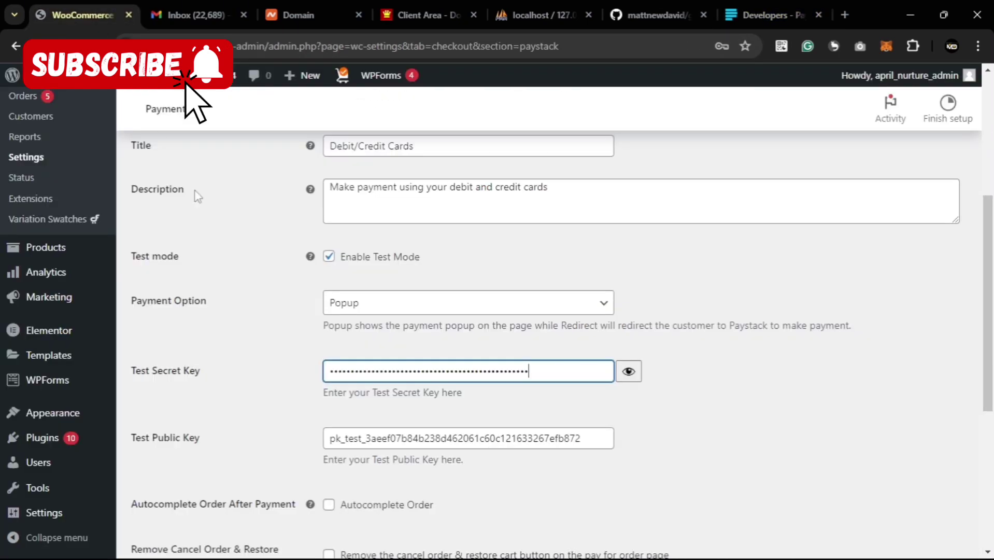
{"action": "left_click", "coordinate": [591, 441]}
{"action": "key", "text": "ctrl+a"}
{"action": "key", "text": "ctrl+v"}
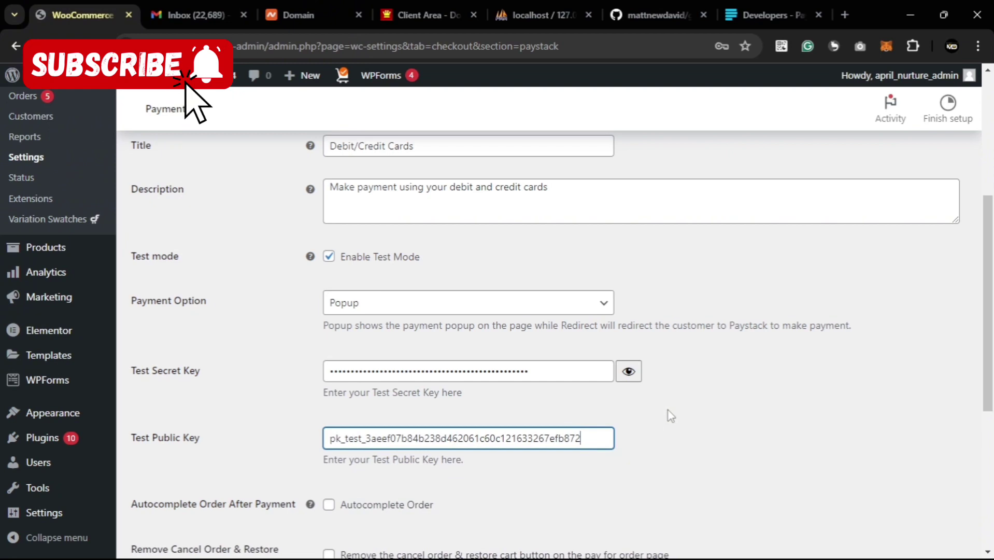
{"action": "left_click", "coordinate": [668, 436]}
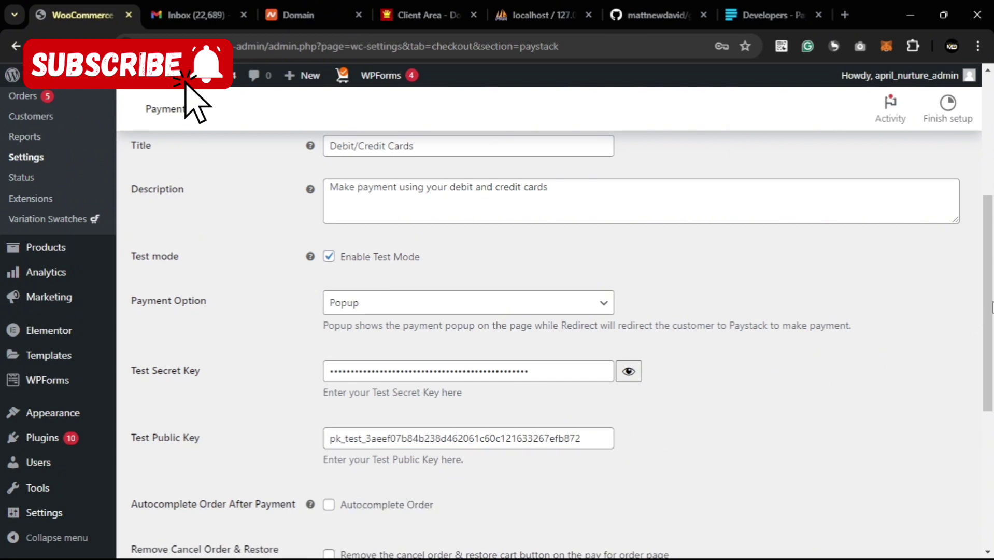
{"action": "scroll", "coordinate": [992, 306], "scroll_direction": "down", "scroll_amount": 1}
{"action": "scroll", "coordinate": [993, 305], "scroll_direction": "down", "scroll_amount": 4}
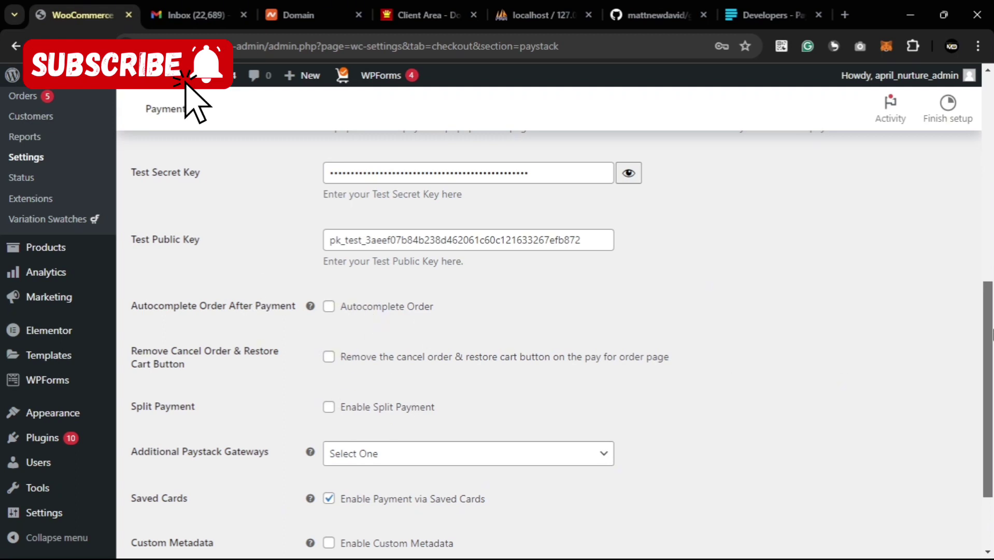
{"action": "left_click_drag", "start_coordinate": [993, 326], "coordinate": [992, 377]}
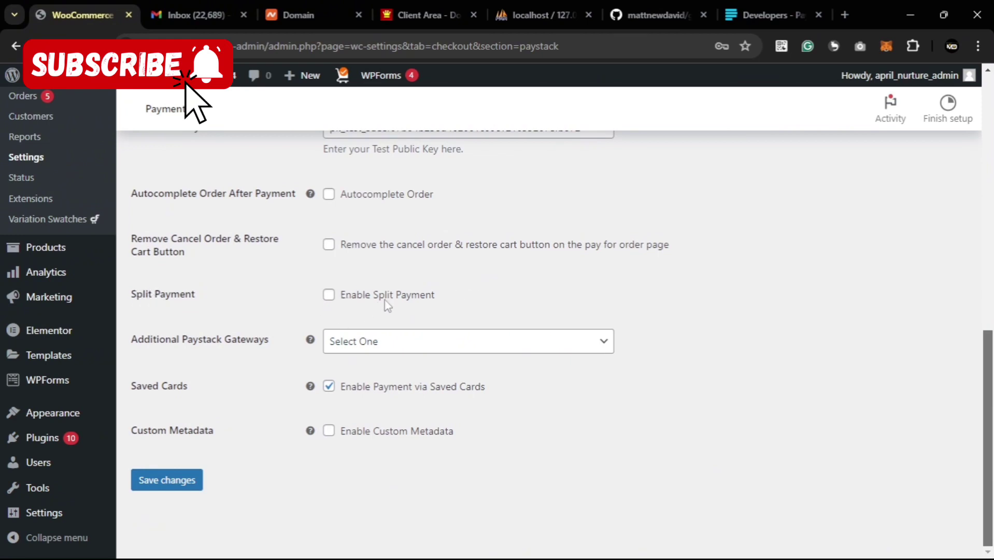
{"action": "left_click", "coordinate": [437, 341]}
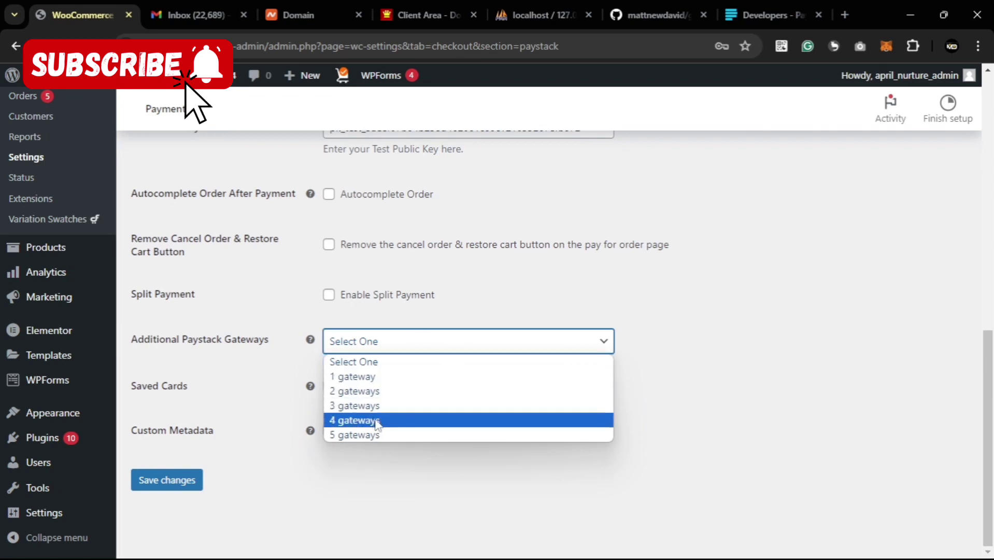
{"action": "left_click", "coordinate": [738, 379]}
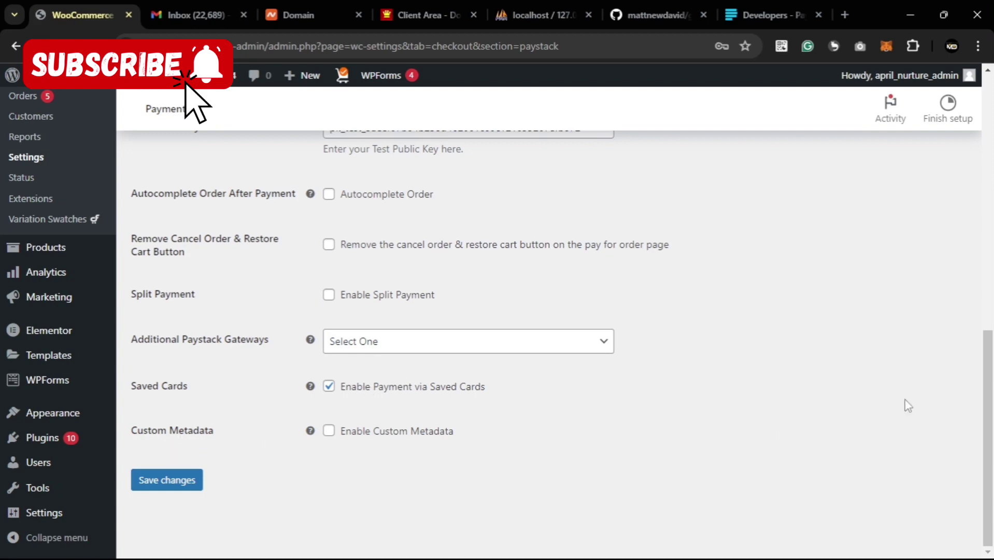
{"action": "left_click_drag", "start_coordinate": [990, 392], "coordinate": [991, 415]}
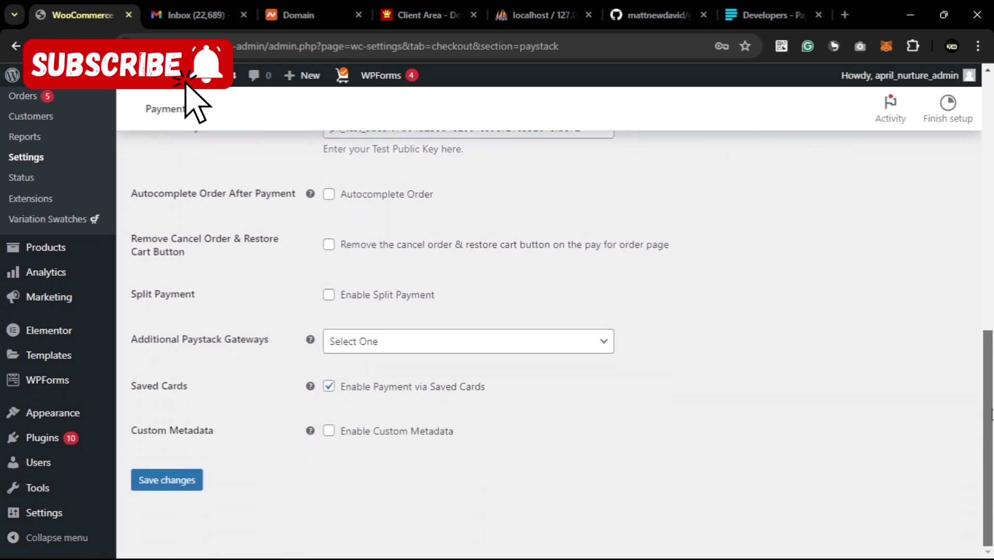
Save the Paystack gateway settings in WooCommerce
{"action": "left_click", "coordinate": [176, 486]}
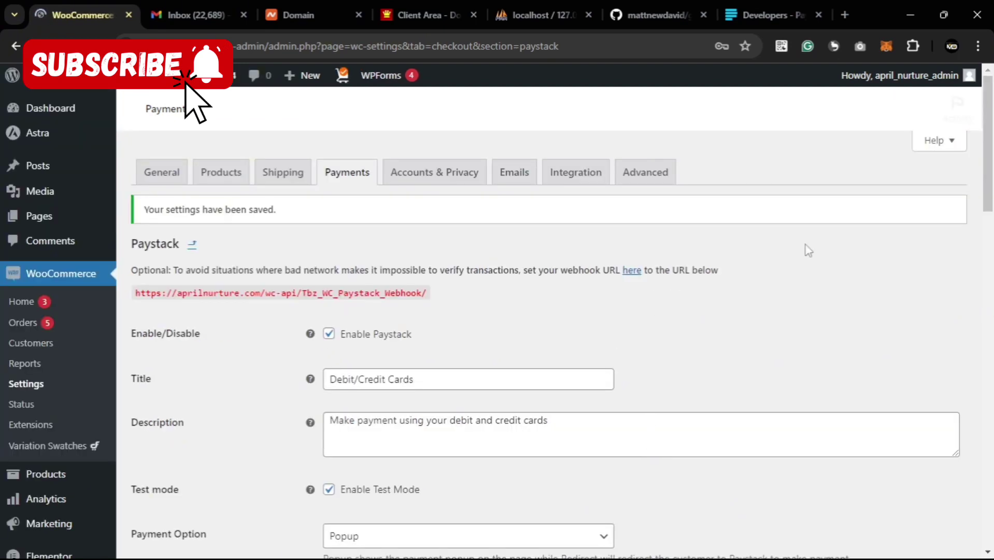
{"action": "left_click_drag", "start_coordinate": [993, 193], "coordinate": [991, 370]}
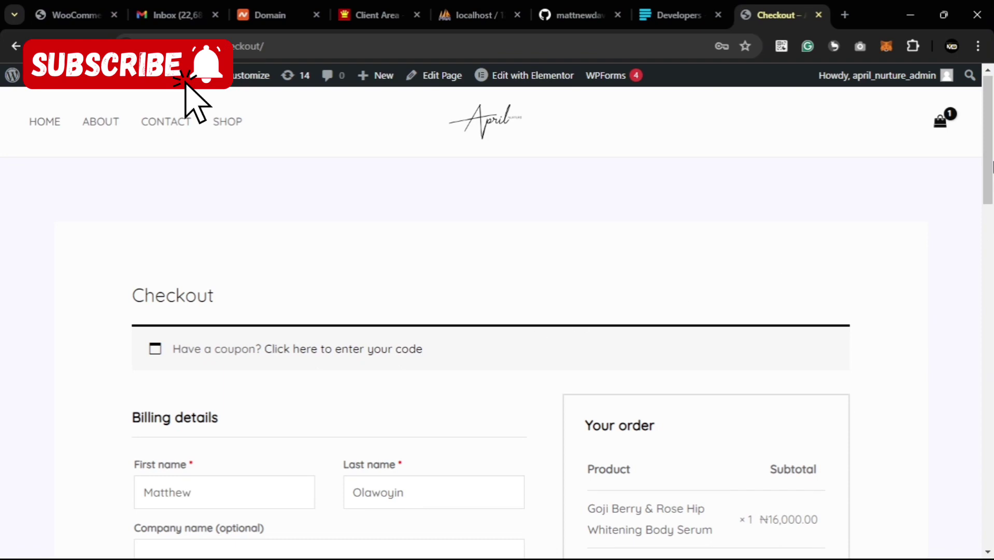
On the checkout page, choose Debit/Credit Cards as the payment method and tick Save to account
{"action": "left_click_drag", "start_coordinate": [991, 161], "coordinate": [990, 306]}
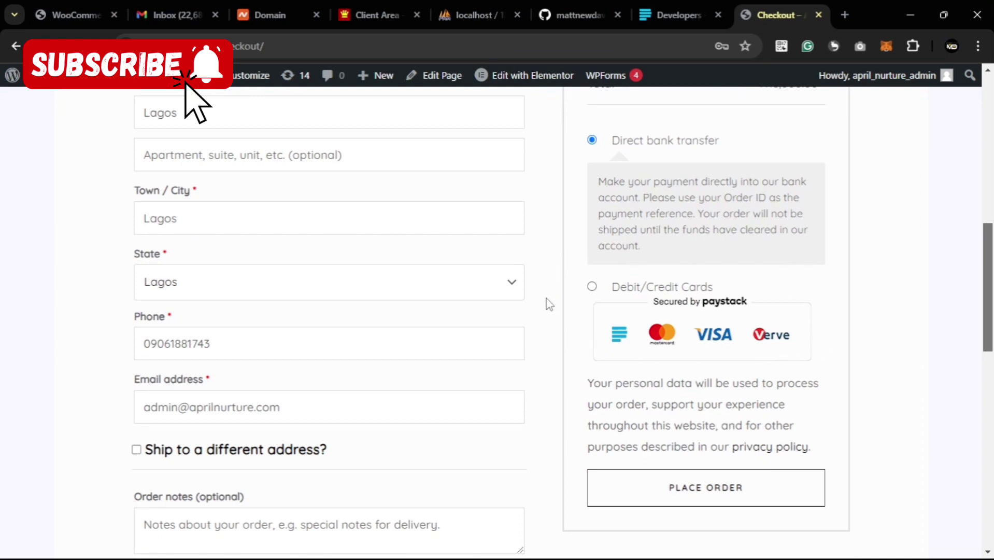
{"action": "left_click", "coordinate": [592, 286]}
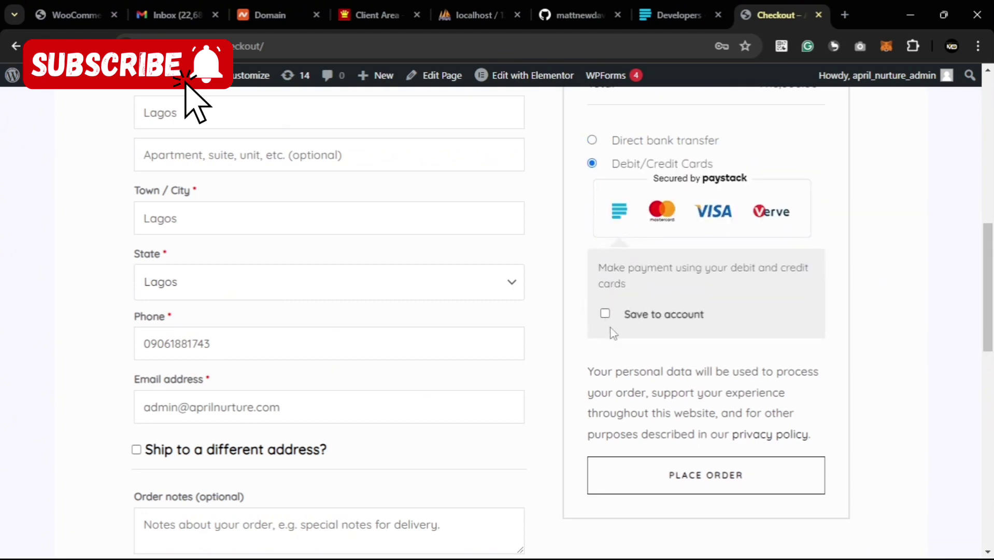
{"action": "left_click", "coordinate": [605, 313]}
Place the order, then in Paystack's card popup choose Success and pay NGN 16,000
{"action": "left_click", "coordinate": [734, 480]}
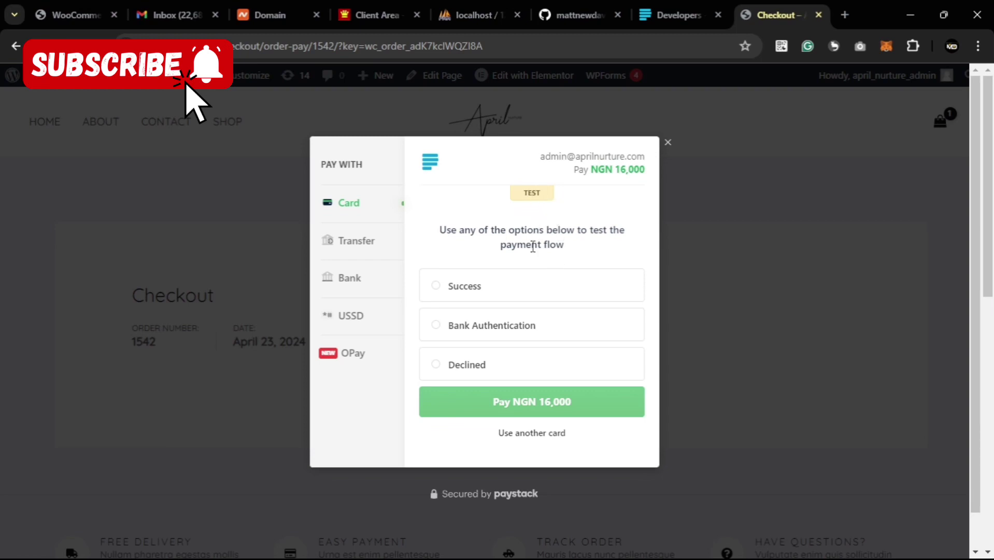
{"action": "left_click", "coordinate": [361, 242]}
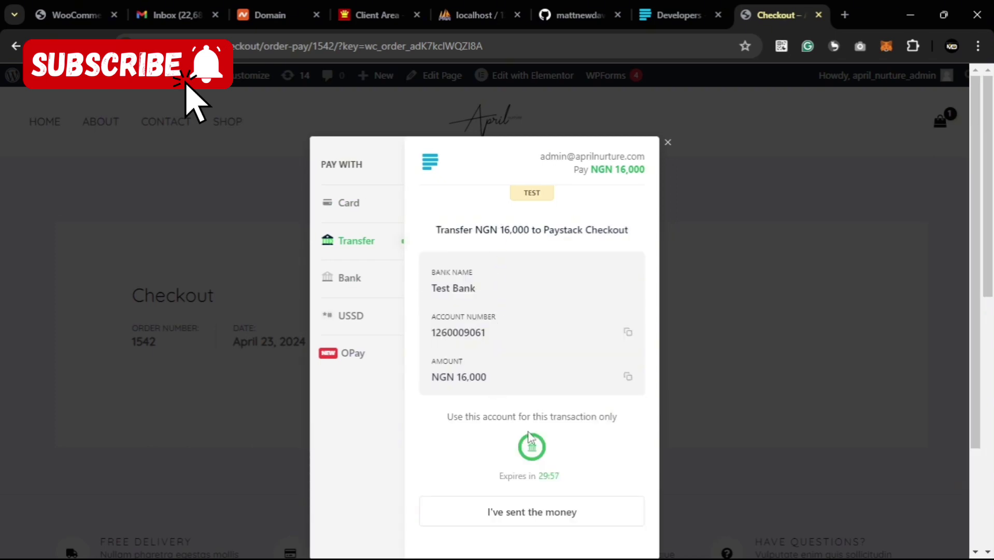
{"action": "left_click", "coordinate": [352, 203]}
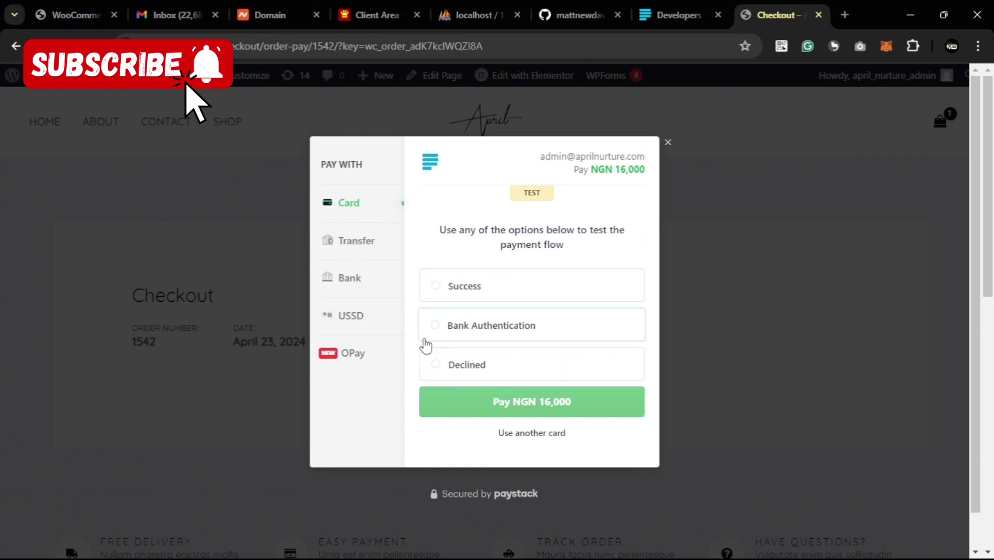
{"action": "left_click", "coordinate": [434, 290]}
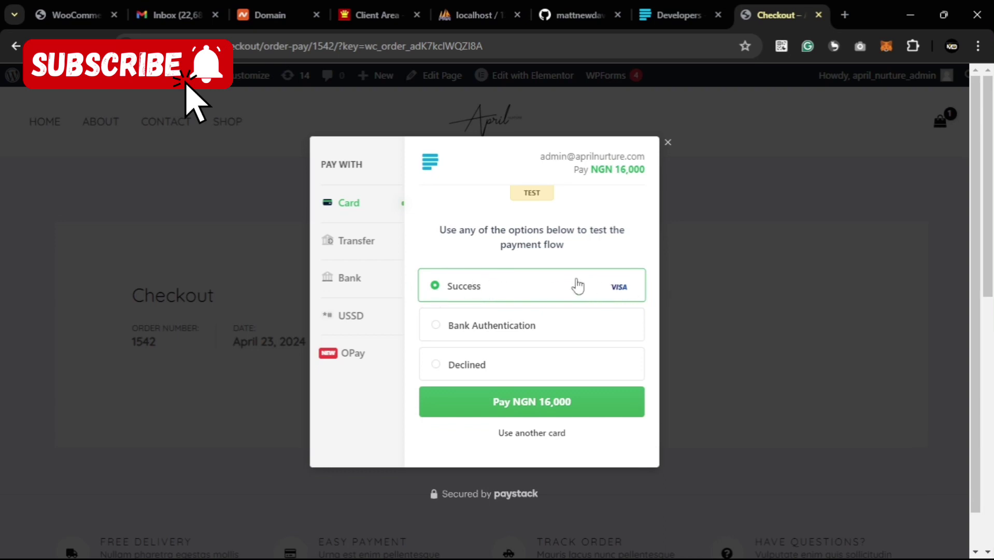
{"action": "left_click", "coordinate": [553, 410]}
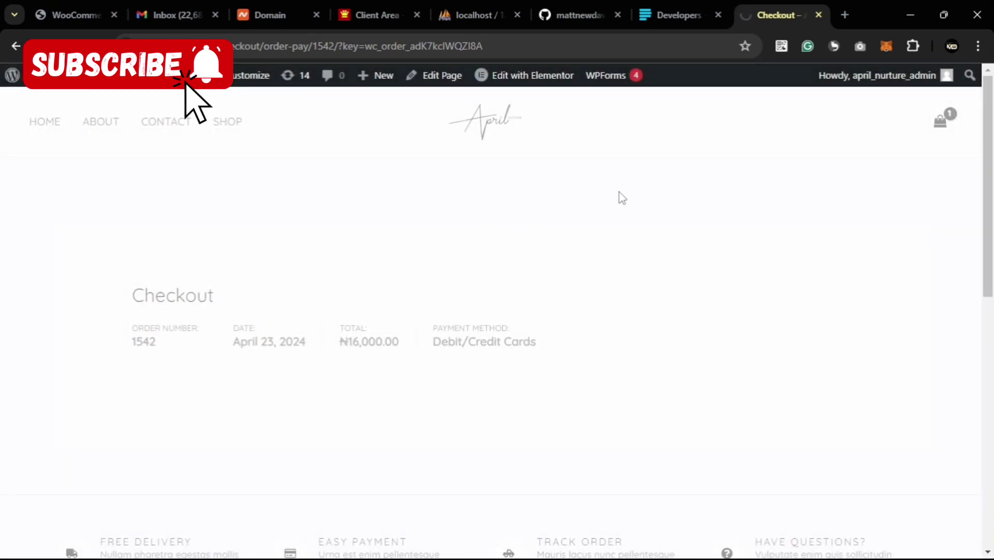
Go back to the WooCommerce Paystack settings tab, declining Chrome's save-password prompt with Never
{"action": "left_click", "coordinate": [80, 15]}
{"action": "left_click", "coordinate": [725, 261]}
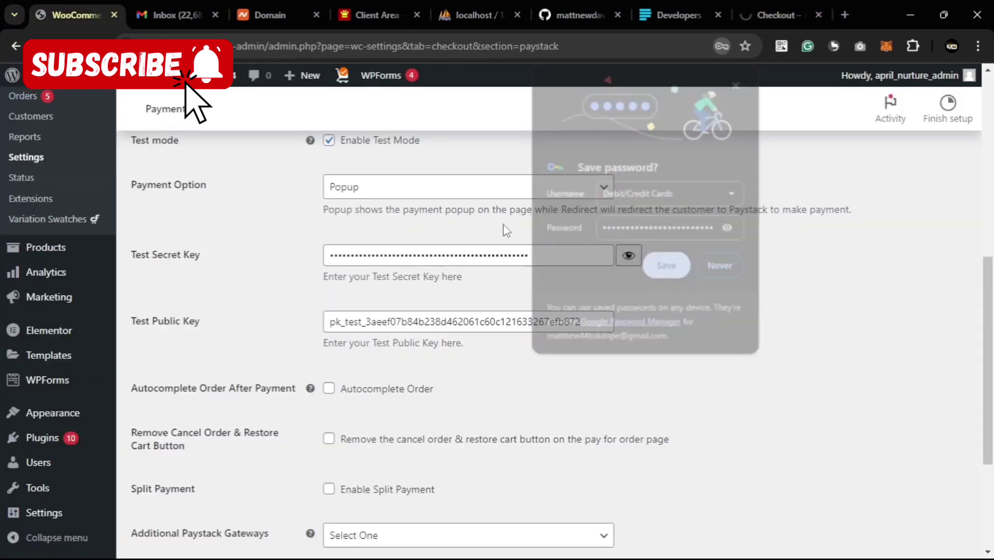
{"action": "left_click_drag", "start_coordinate": [989, 317], "coordinate": [992, 136]}
{"action": "scroll", "coordinate": [992, 136], "scroll_direction": "down", "scroll_amount": 3}
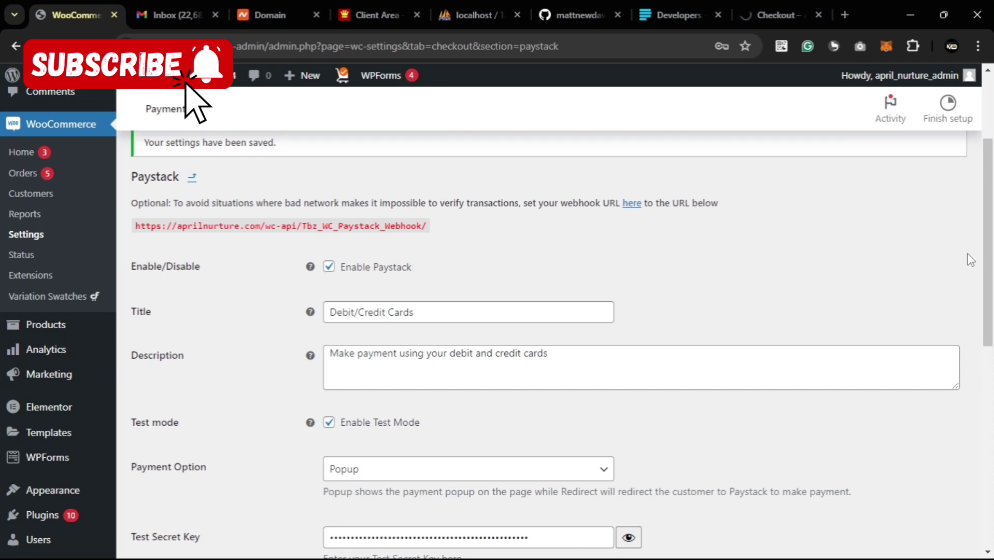
{"action": "mouse_move", "coordinate": [992, 258]}
{"action": "left_mouse_down"}
{"action": "mouse_move", "coordinate": [991, 206]}
{"action": "mouse_move", "coordinate": [992, 258]}
{"action": "left_mouse_up"}
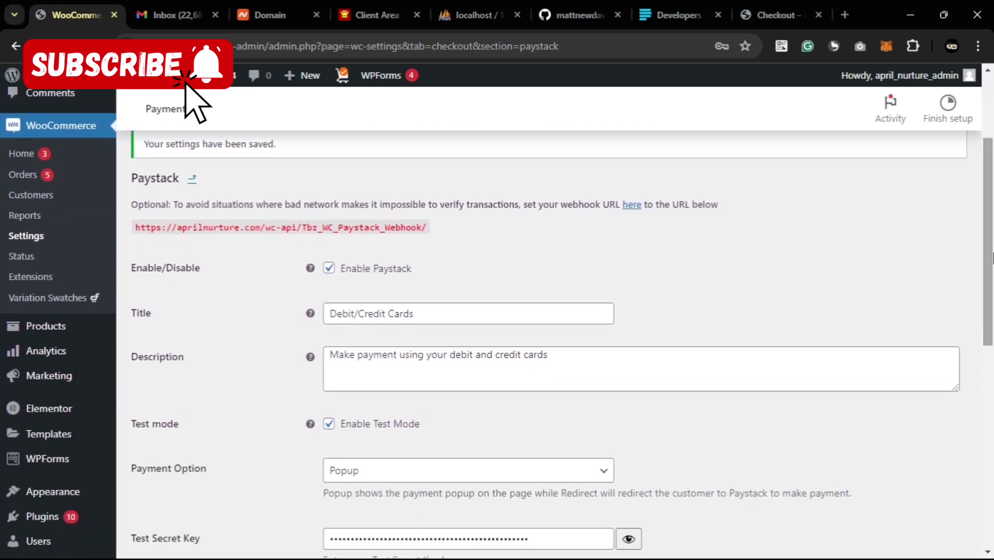